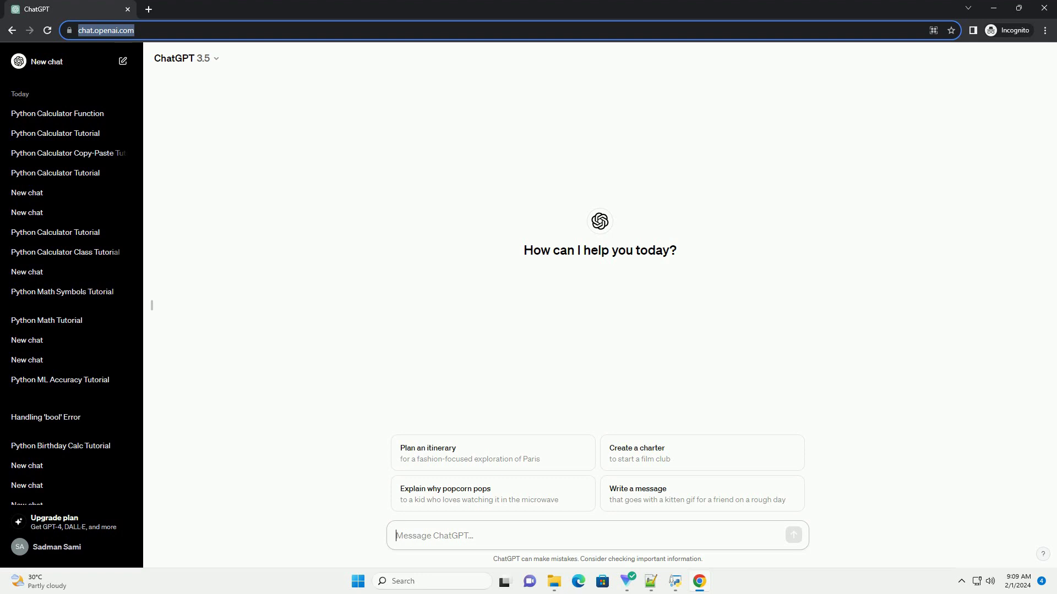
Paste and send the request for a Python calculator tutorial with GitHub hosting and code example.
type("write an informative tutorial about python calculator github with code example")
key("Return")
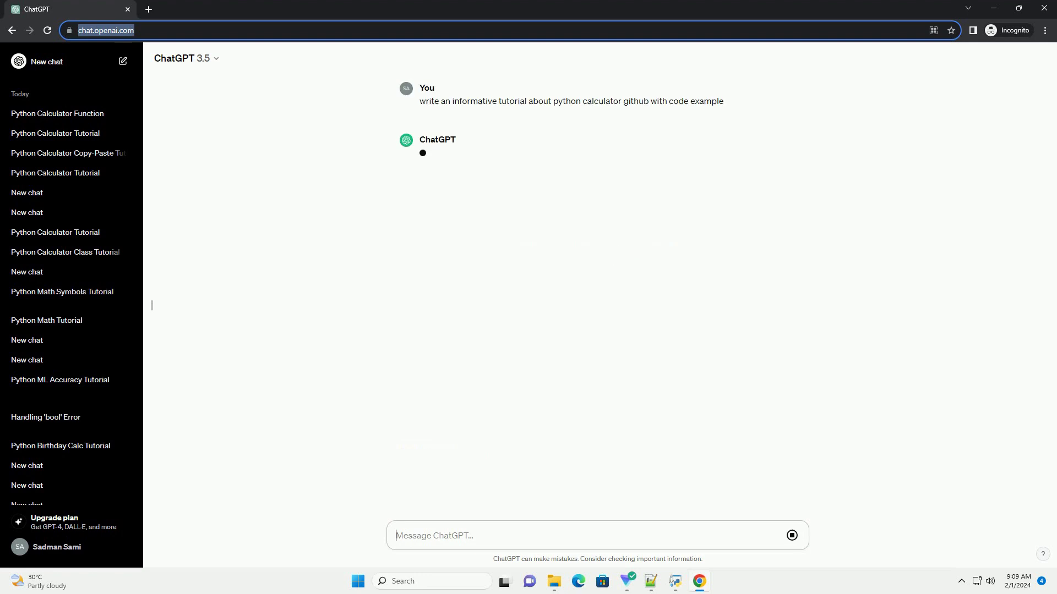